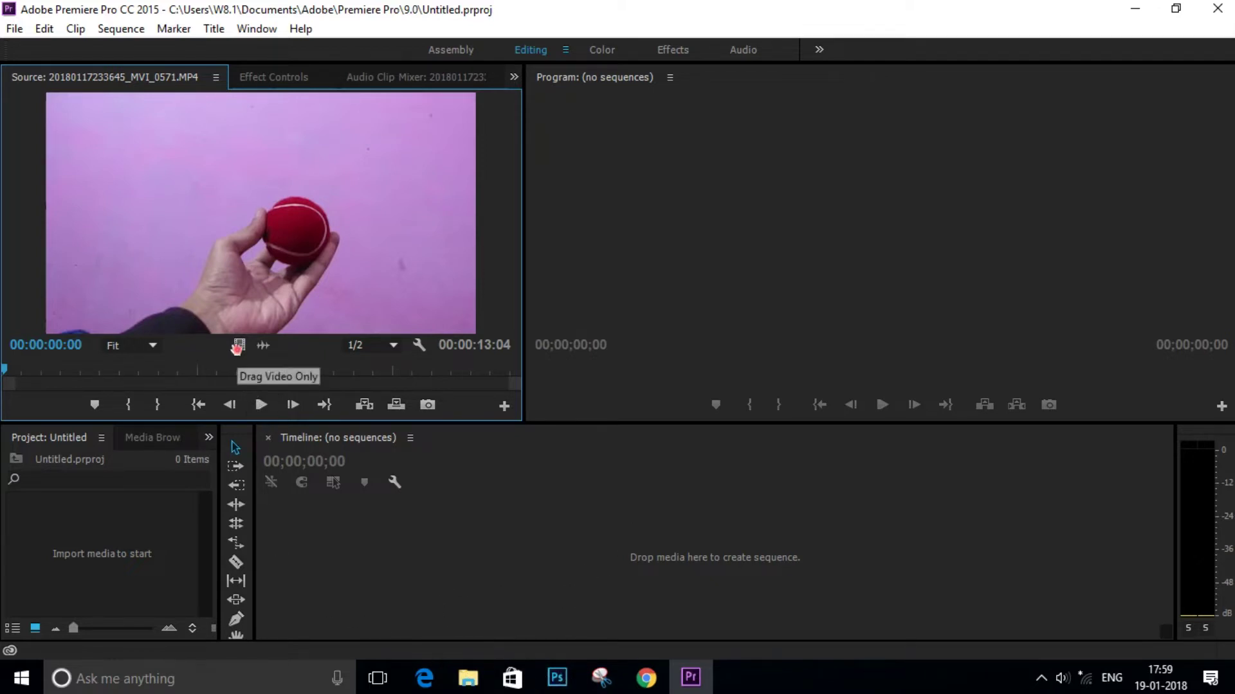
- Bring the MVI_0571 red-ball clip's video over to the empty timeline
drag(237, 347, 274, 567)
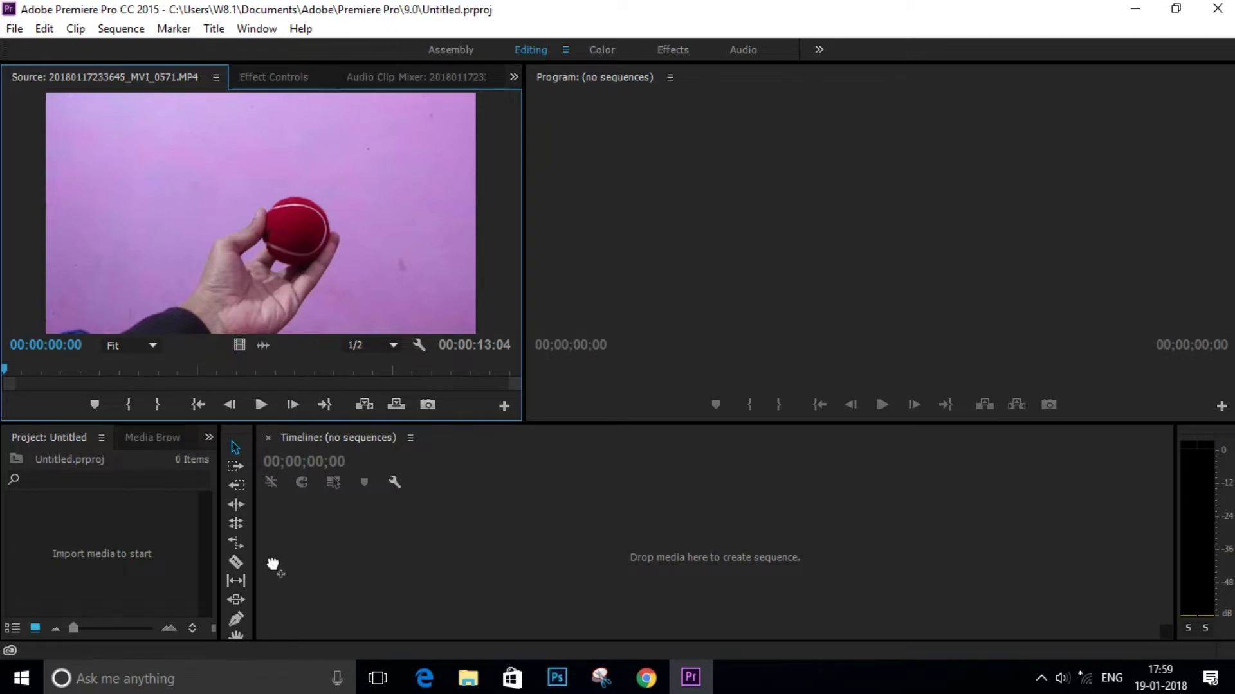
- Create a sequence from the ball clip and a new adjustment layer in the project
drag(273, 566, 272, 567)
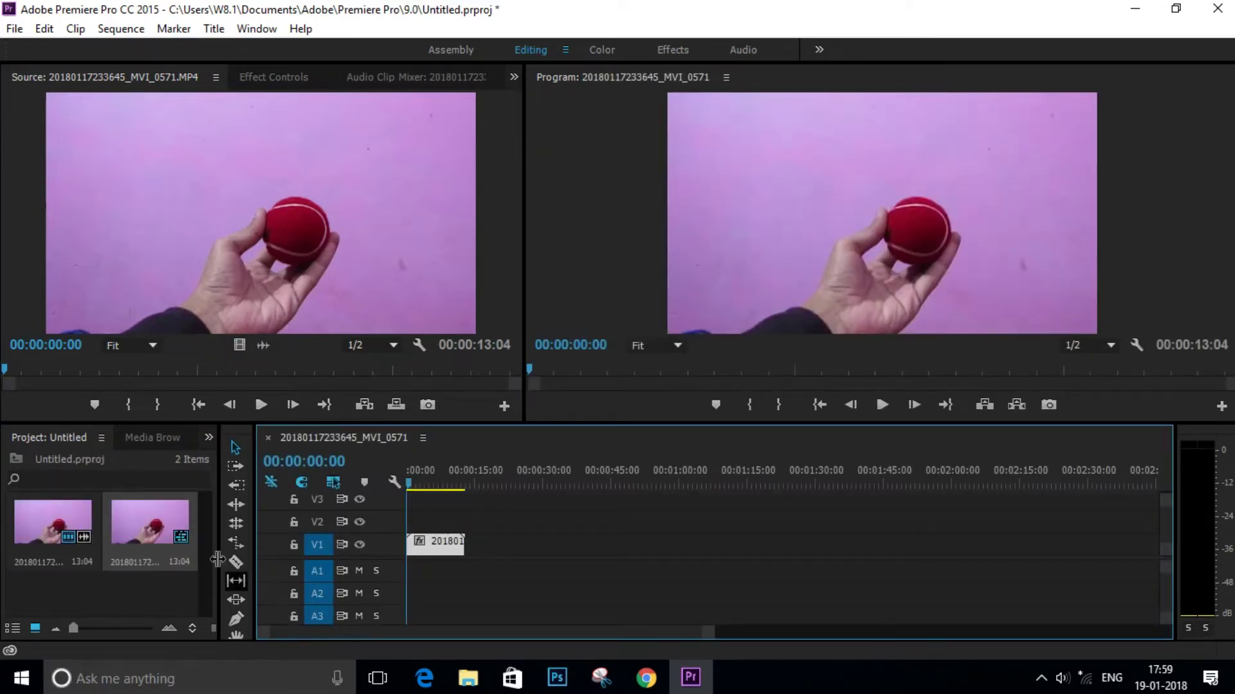
right_click(101, 586)
mouse_move(179, 495)
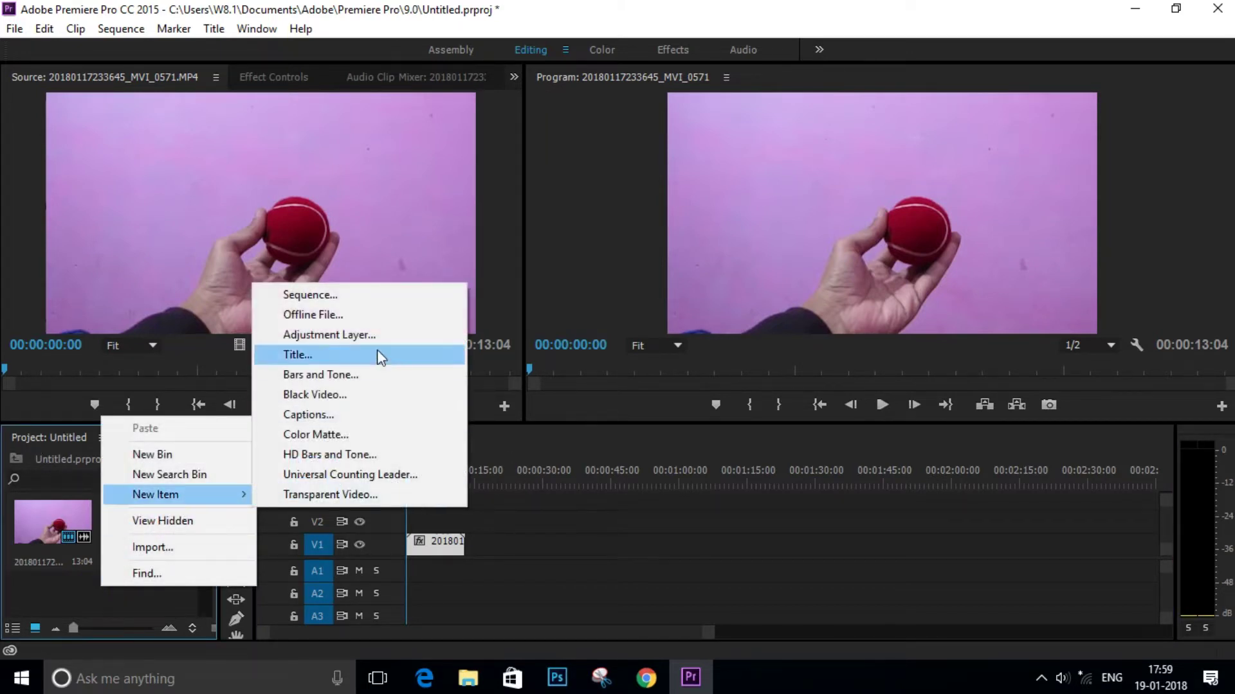
click(370, 338)
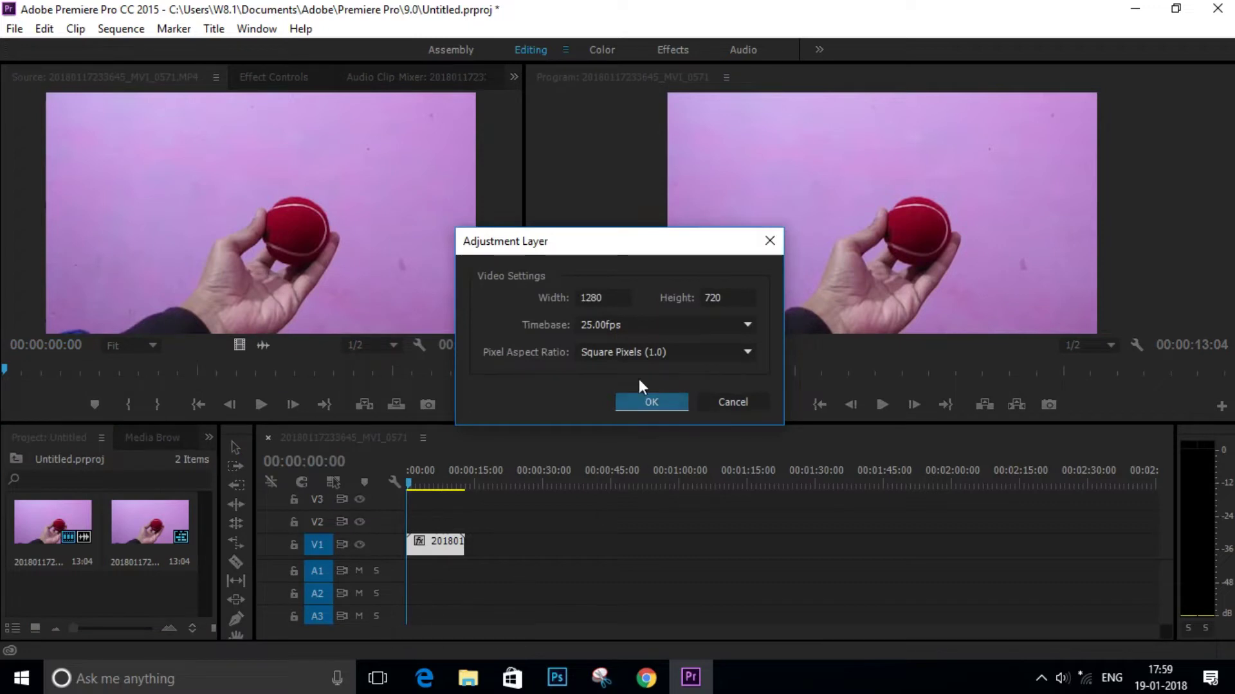
click(647, 398)
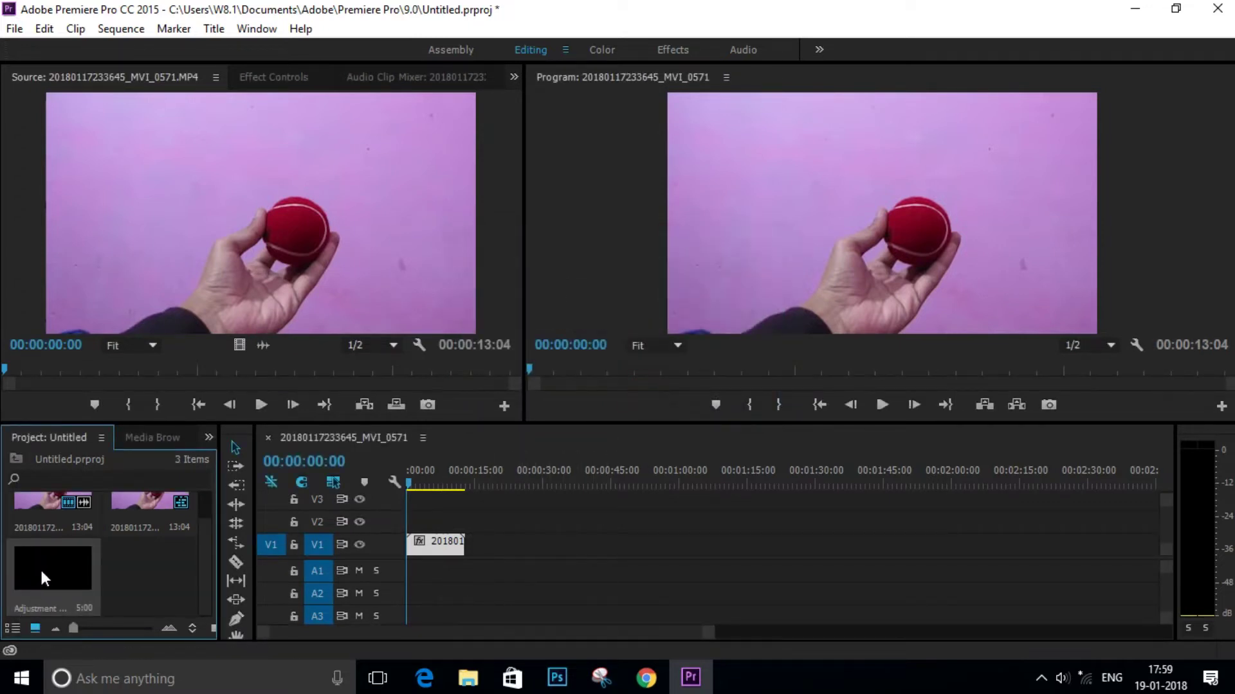
- Place the adjustment layer on V2 and stretch it to the clip's length
drag(42, 571, 415, 526)
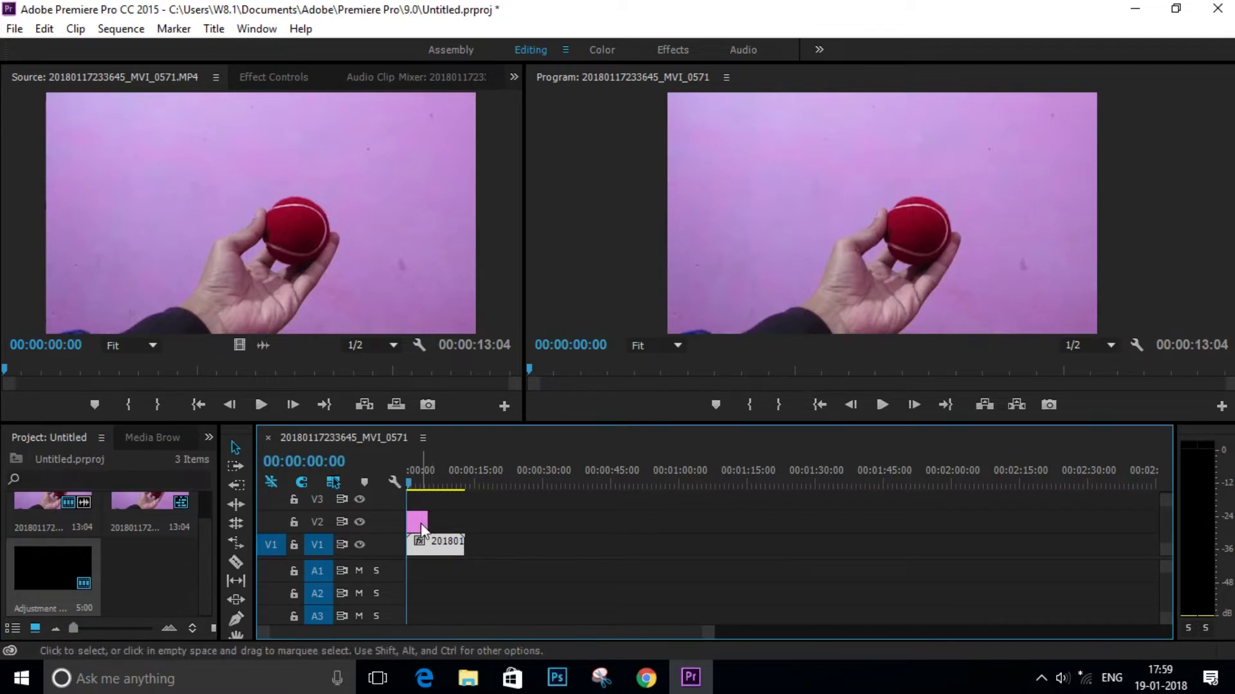
drag(431, 523, 461, 522)
click(444, 522)
- Show the adjustment layer's Effect Controls, expand Opacity, and add an ellipse mask
click(286, 80)
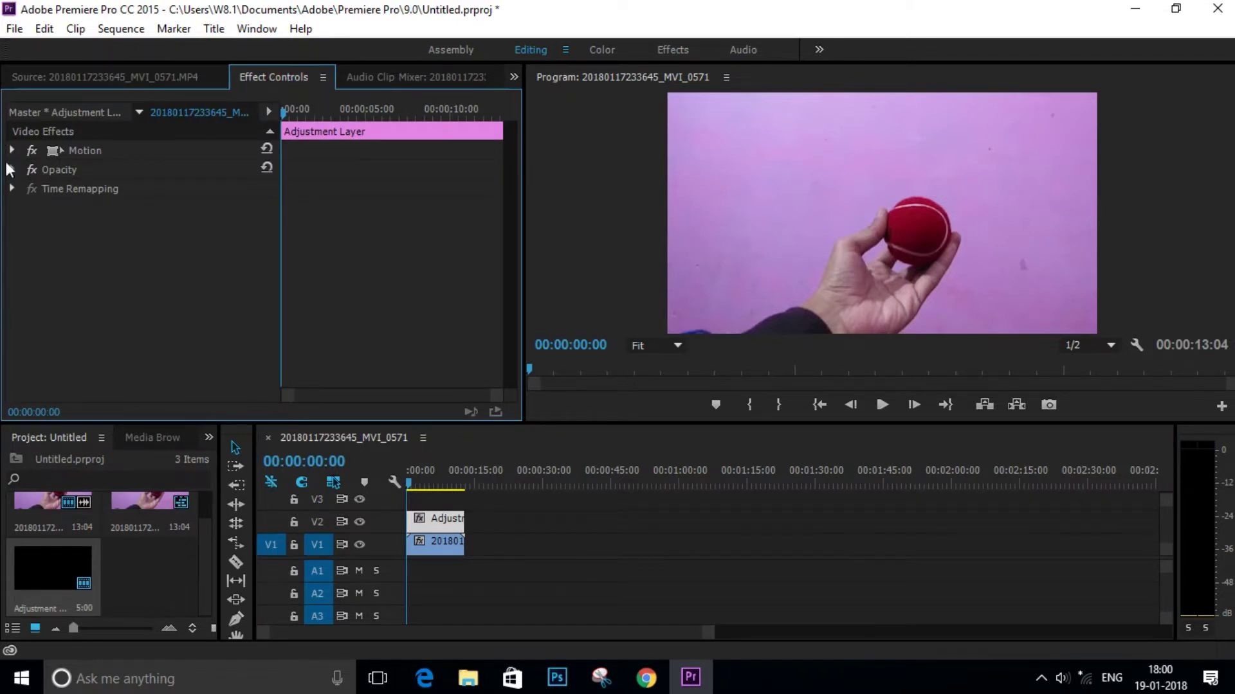
click(12, 170)
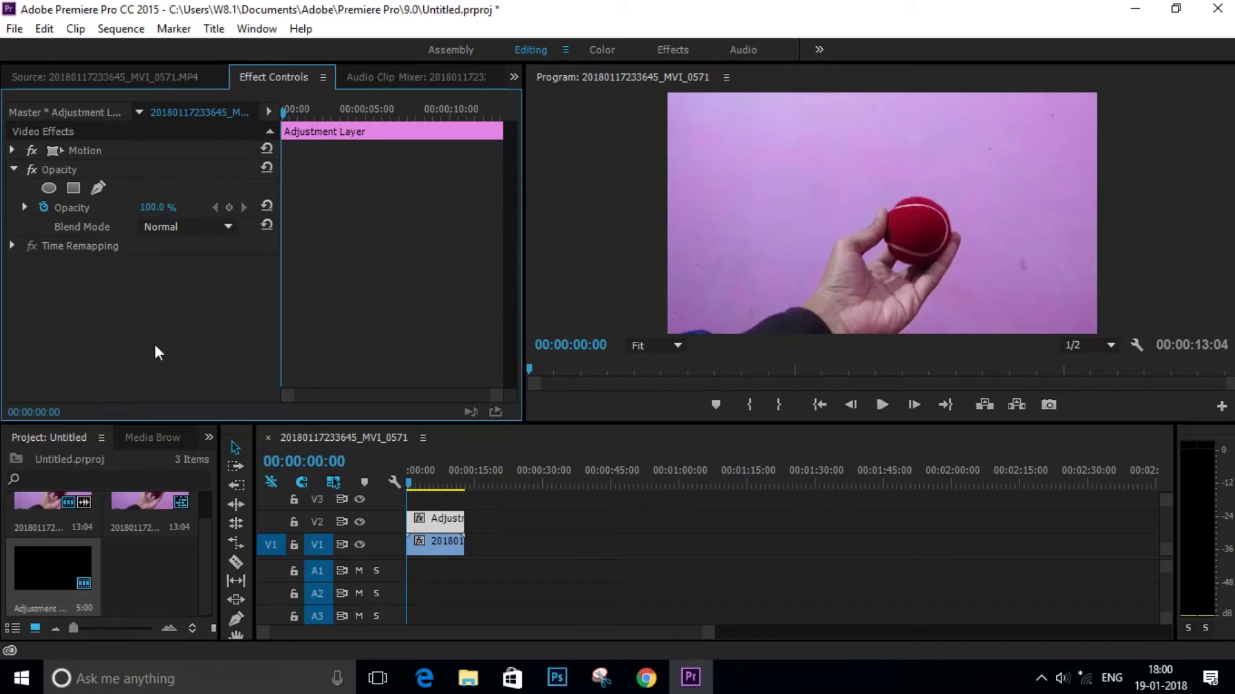
click(49, 189)
- Move the ellipse mask onto the red ball and tighten its top, bottom and sides
drag(863, 206, 903, 219)
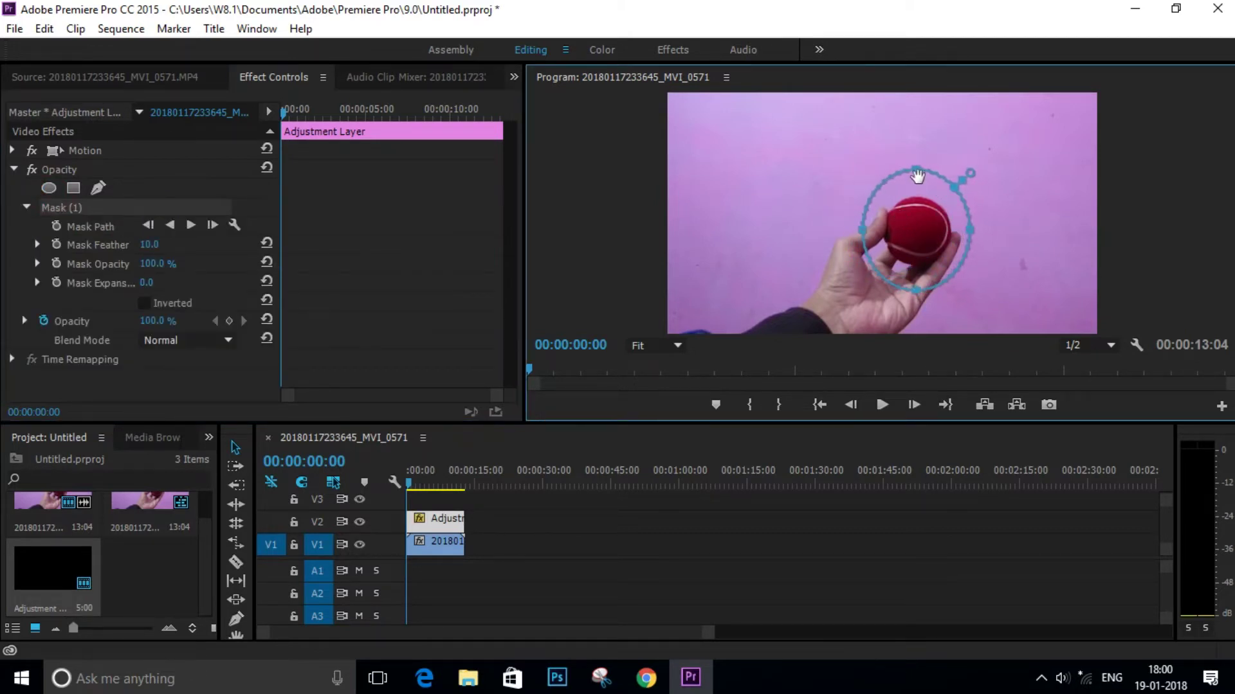
drag(916, 171, 918, 189)
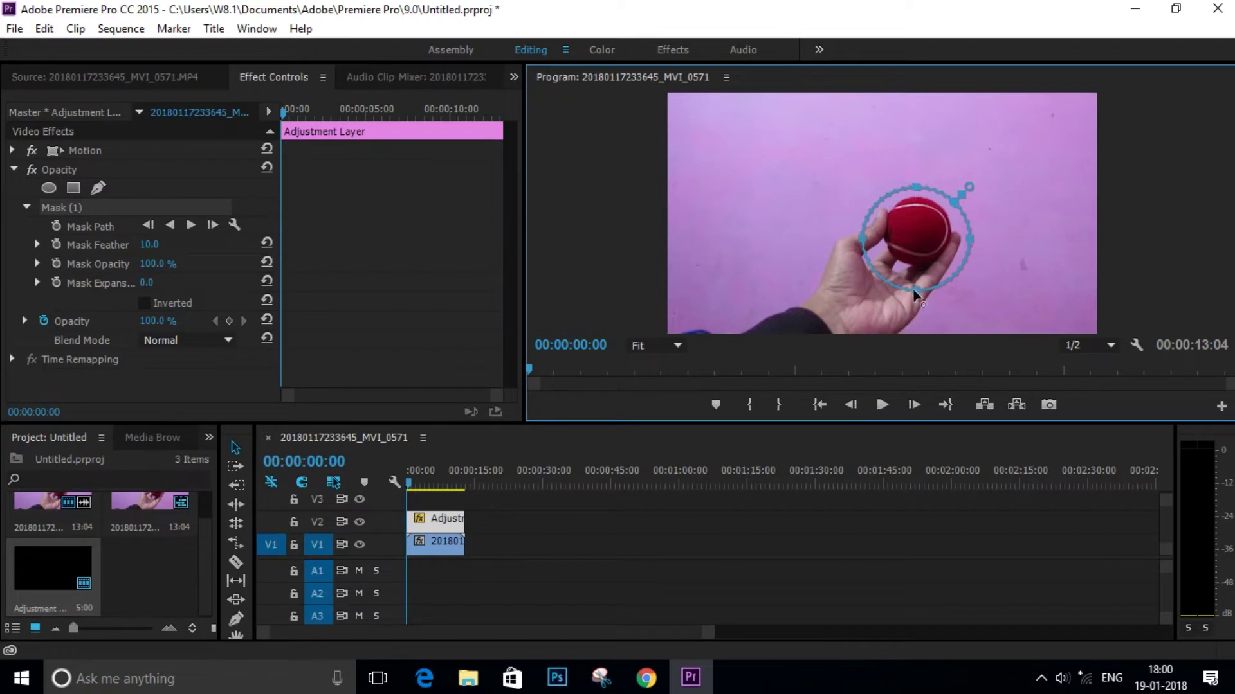
drag(915, 288, 916, 279)
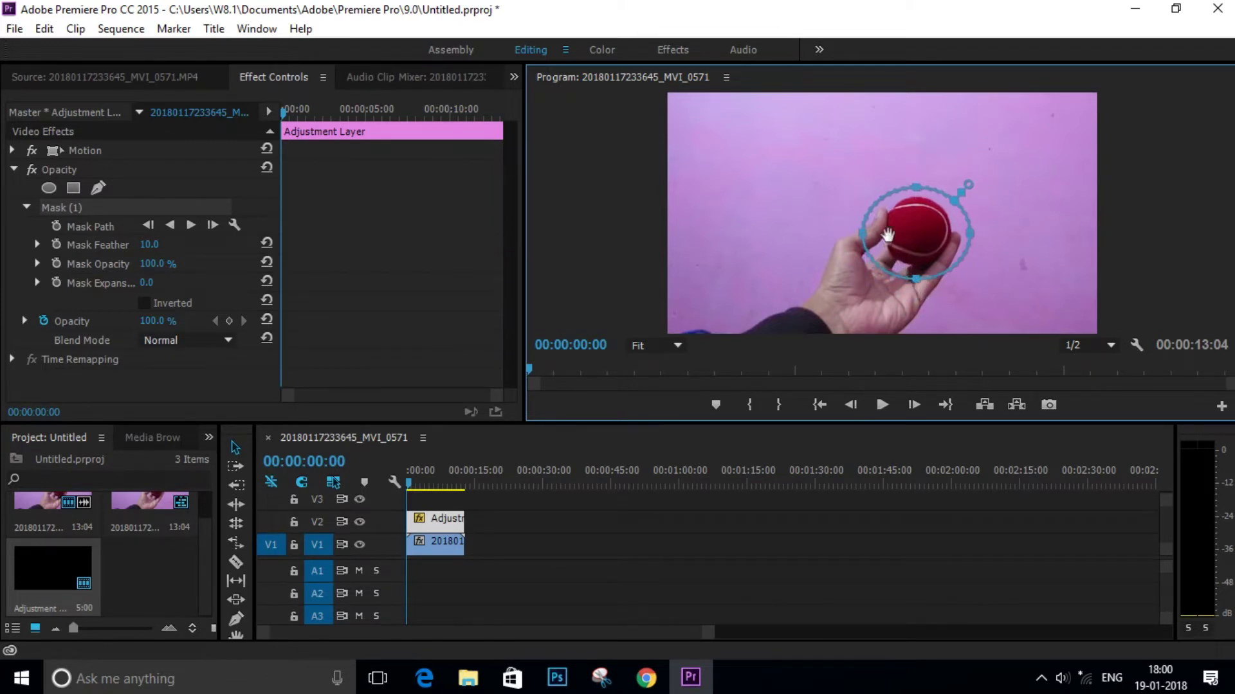
drag(862, 244, 872, 240)
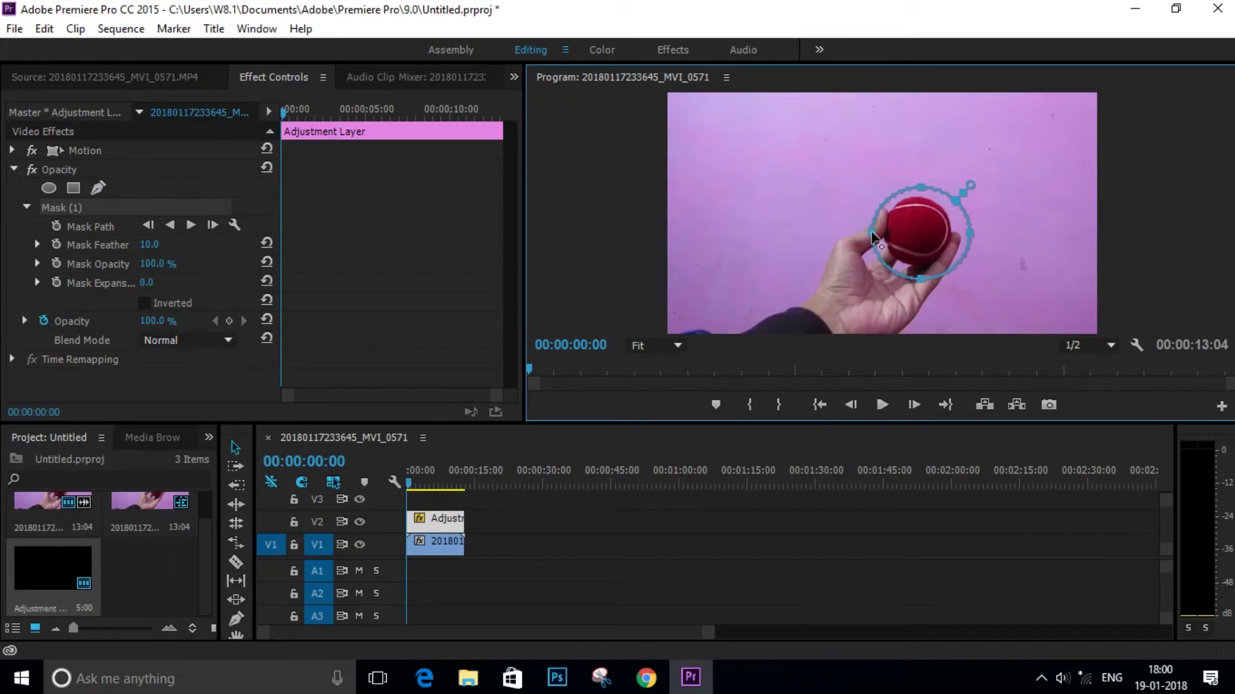
drag(970, 235, 924, 252)
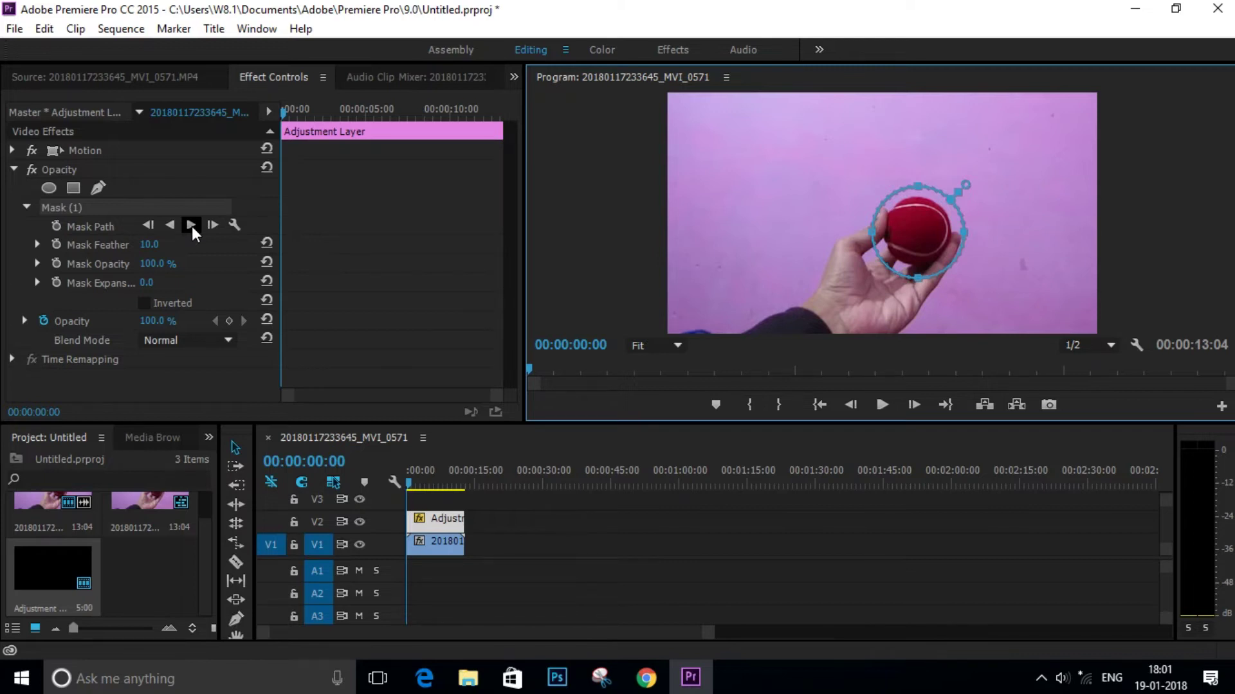
- Track the mask path forward, then scrub from the start to confirm it follows the ball
click(192, 228)
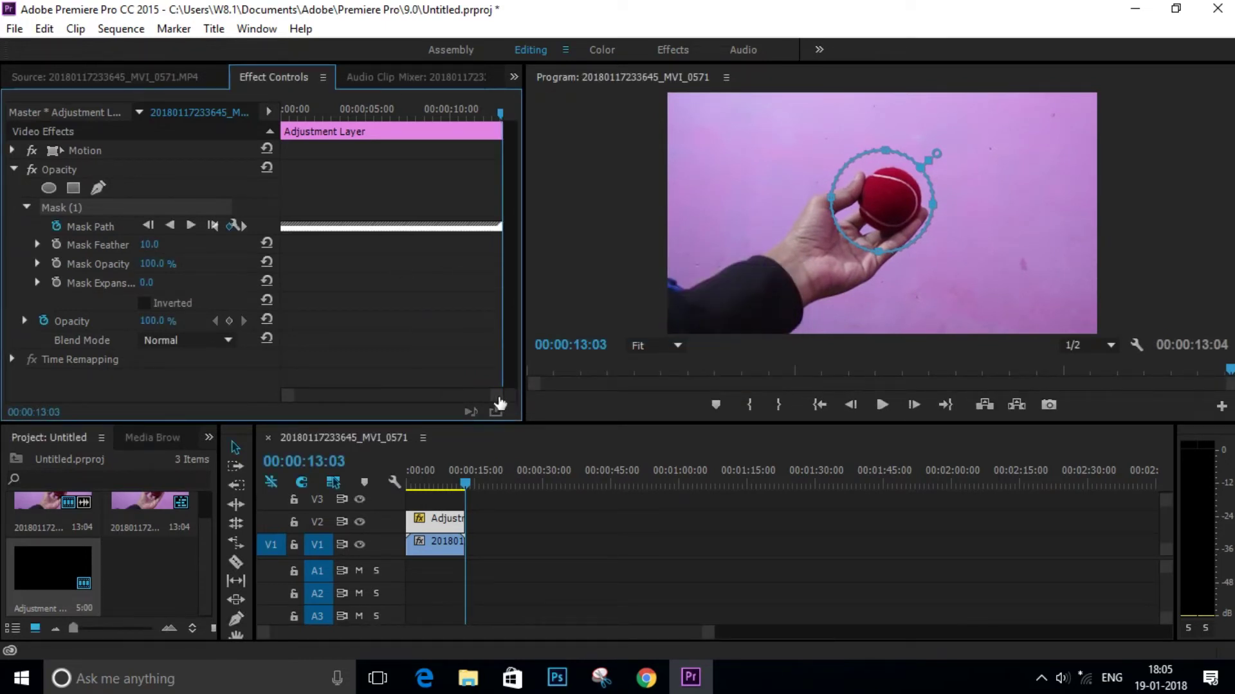
mouse_move(498, 403)
mouse_down()
mouse_move(422, 403)
mouse_move(455, 410)
mouse_up()
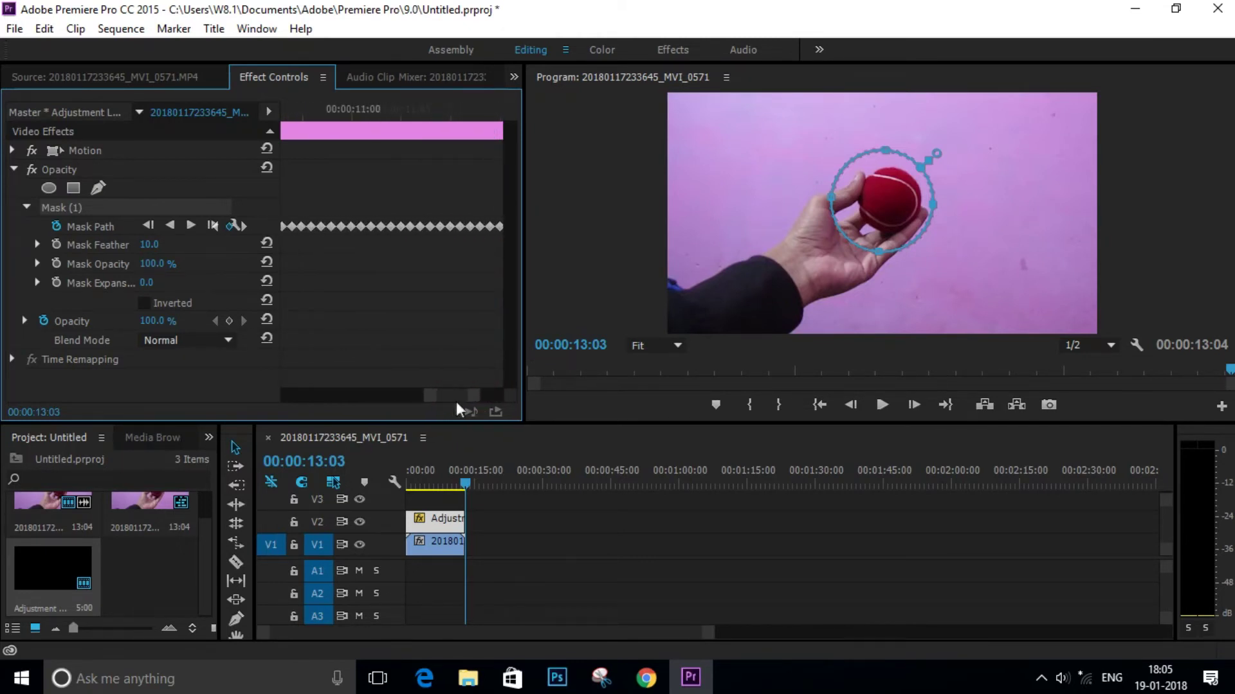
drag(450, 403, 310, 394)
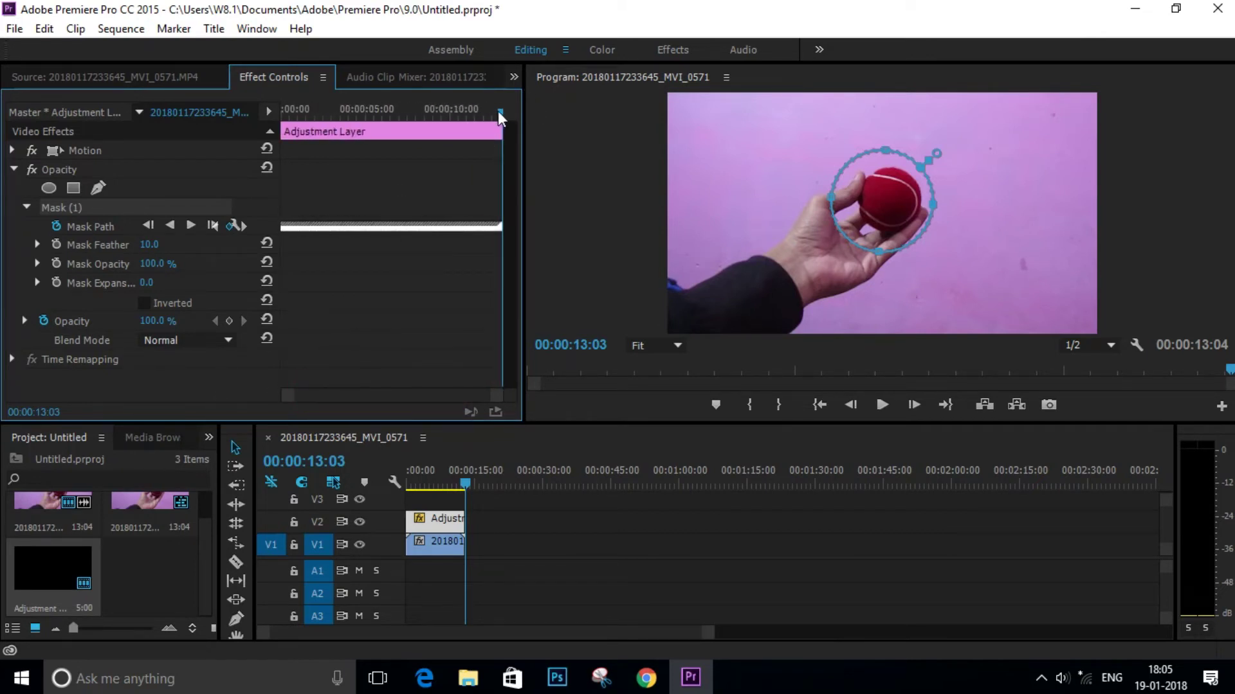
drag(500, 112, 123, 120)
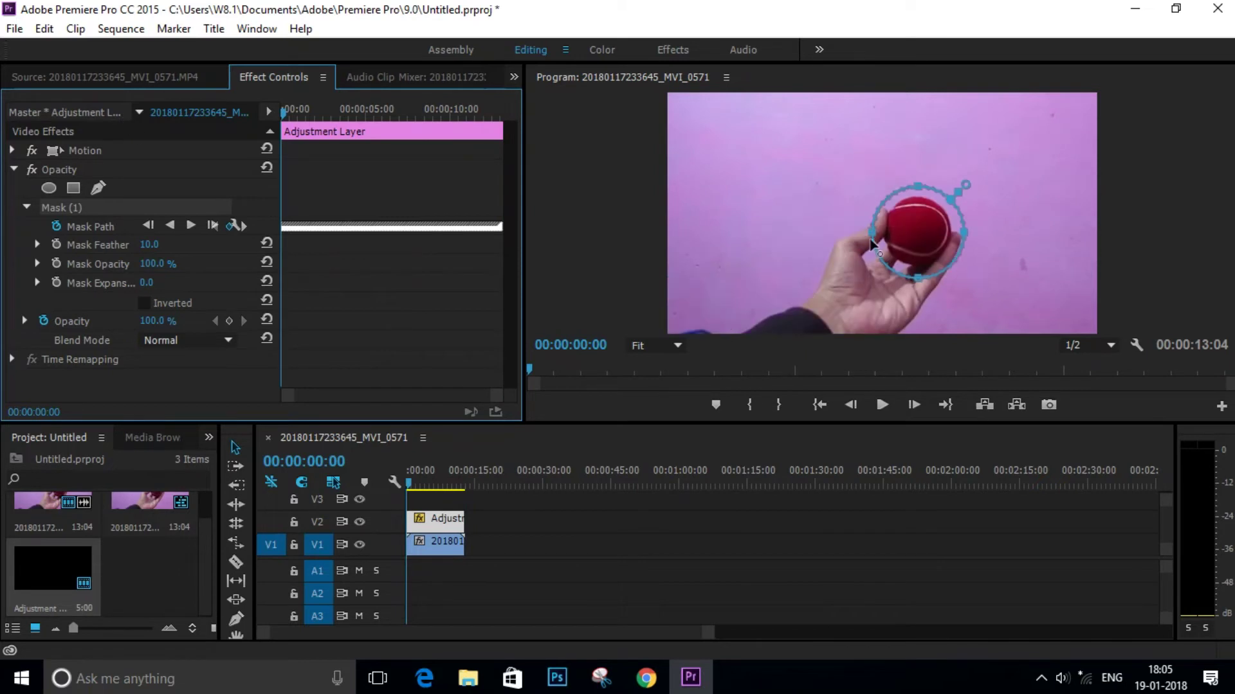
click(287, 115)
drag(288, 115, 429, 147)
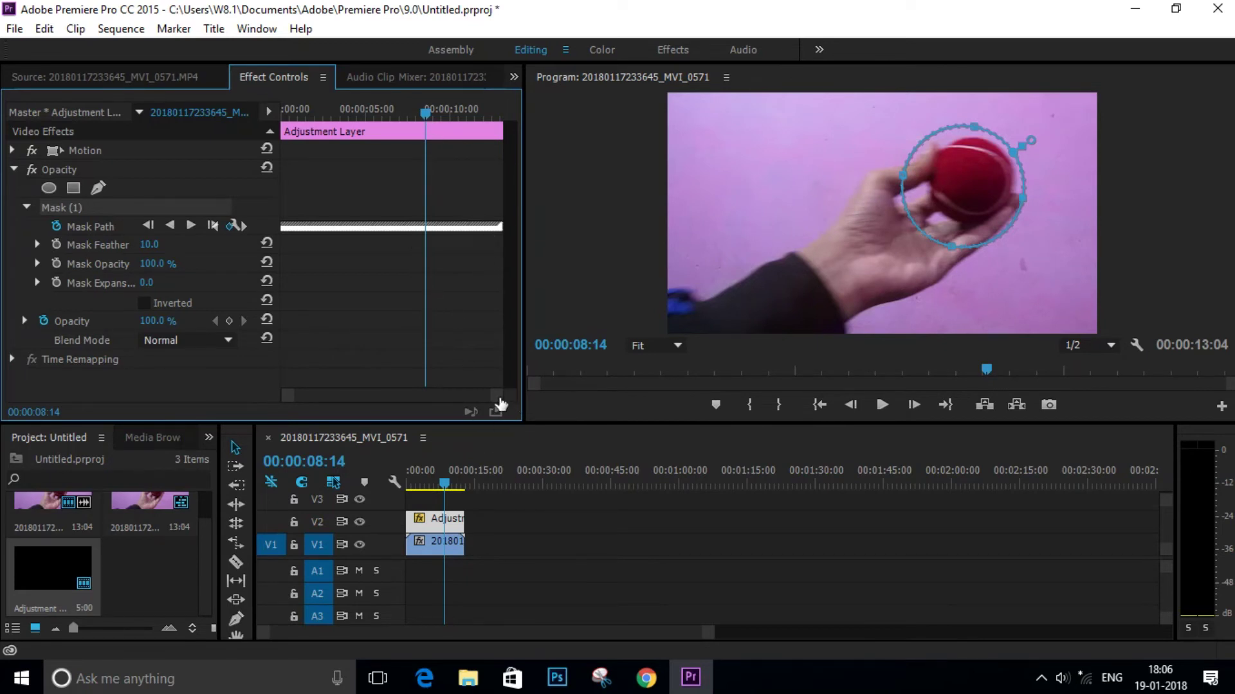
- Re-centre the mask on the ball at 00:00:08:15, then zoom the keyframe view back out
drag(500, 396, 359, 386)
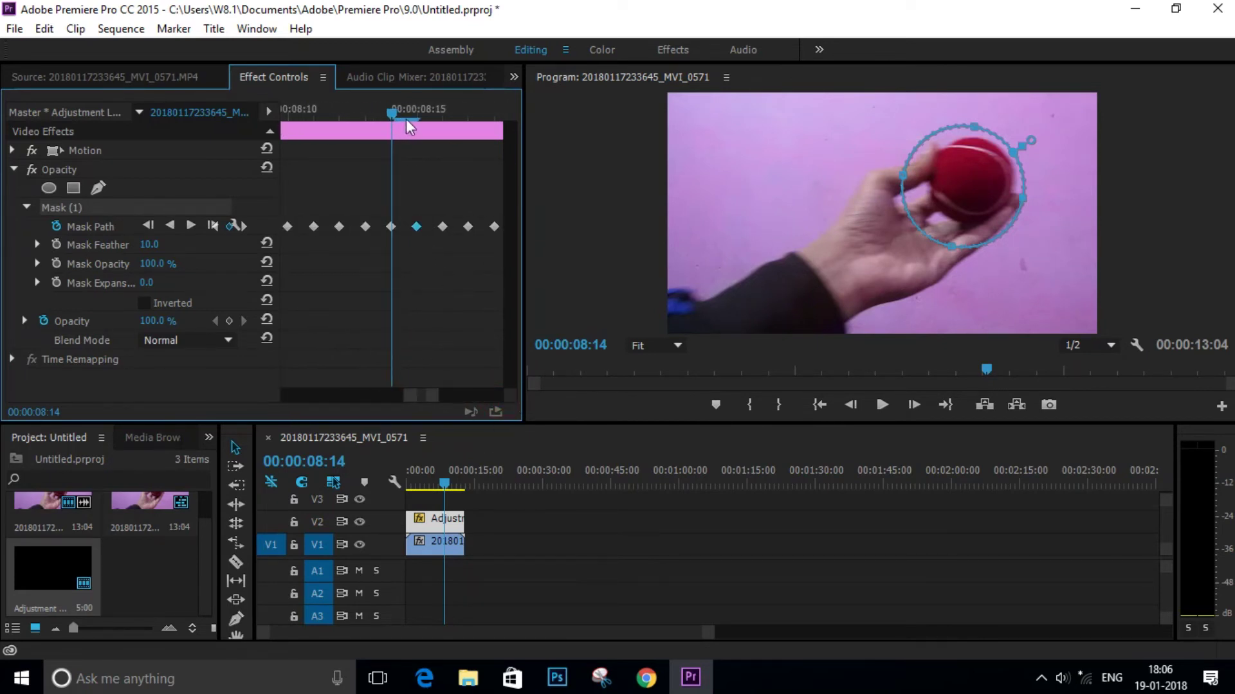
drag(392, 110, 417, 123)
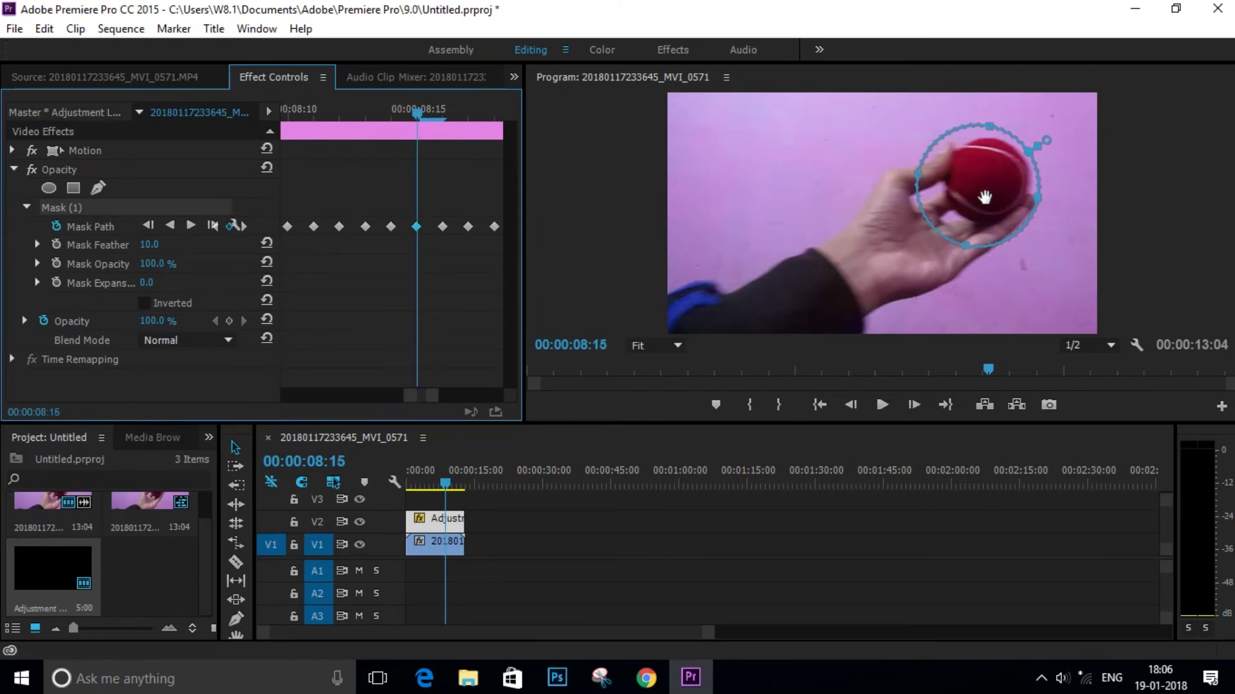
drag(978, 198, 990, 194)
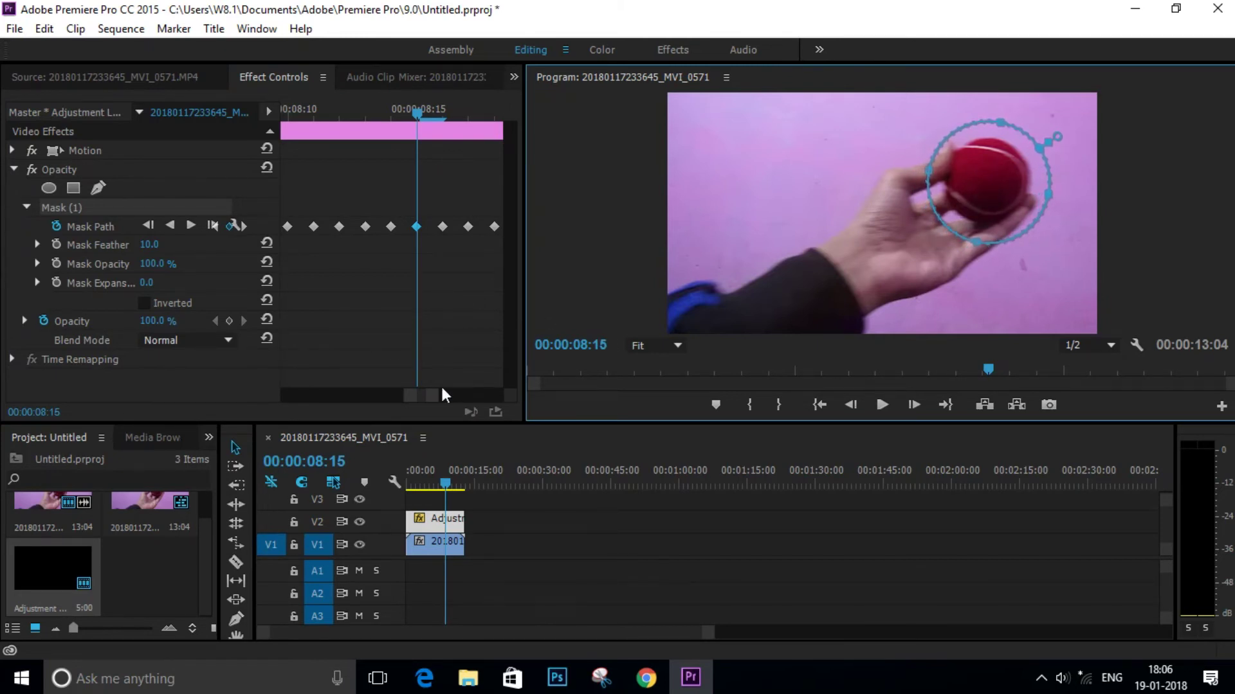
drag(442, 394, 543, 402)
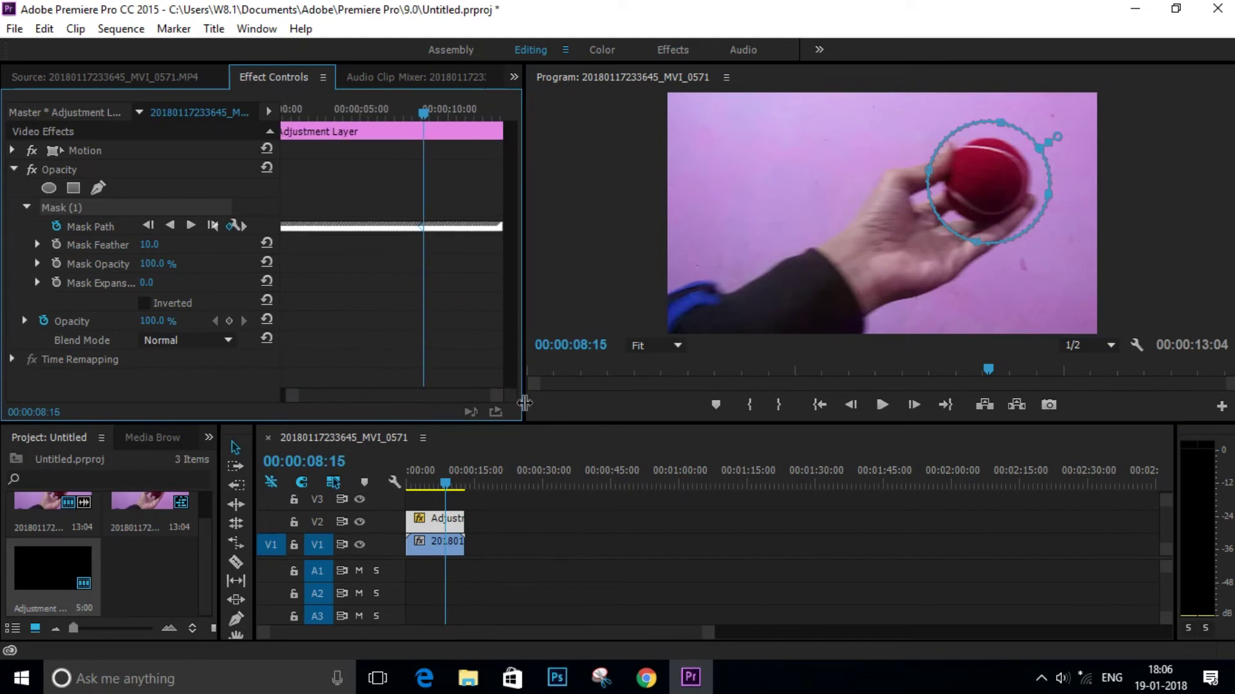
drag(294, 402, 288, 402)
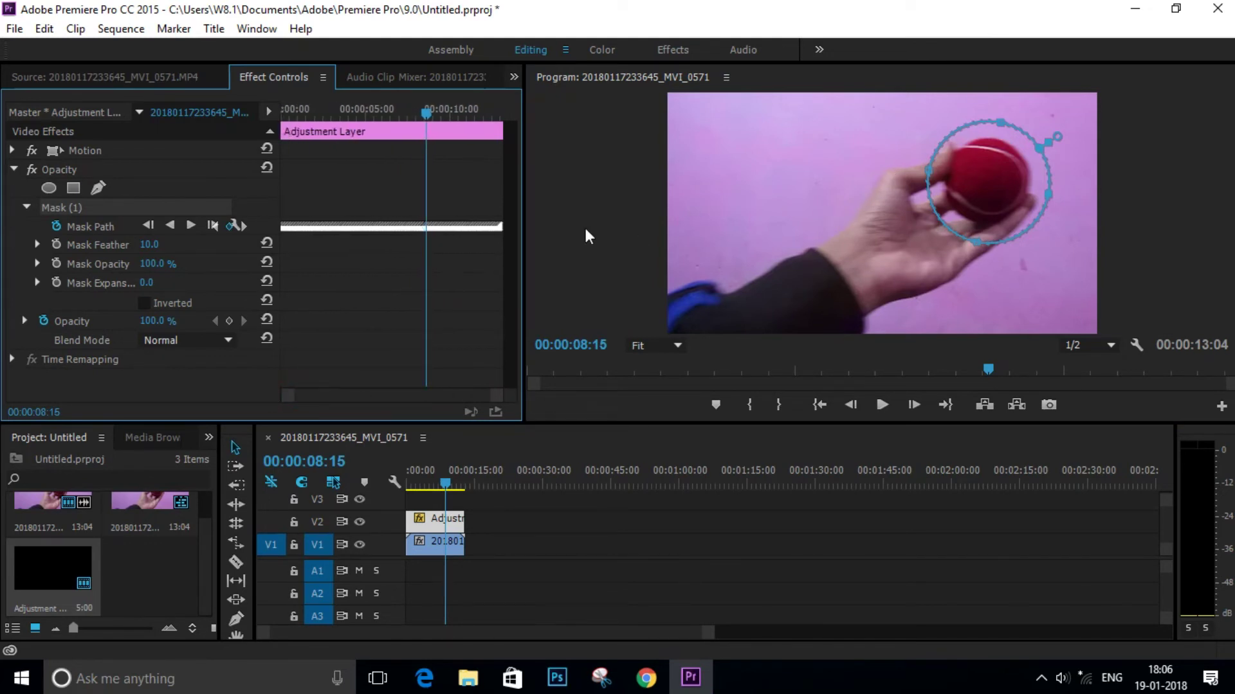
mouse_move(427, 113)
mouse_down()
mouse_move(477, 114)
mouse_move(174, 167)
mouse_up()
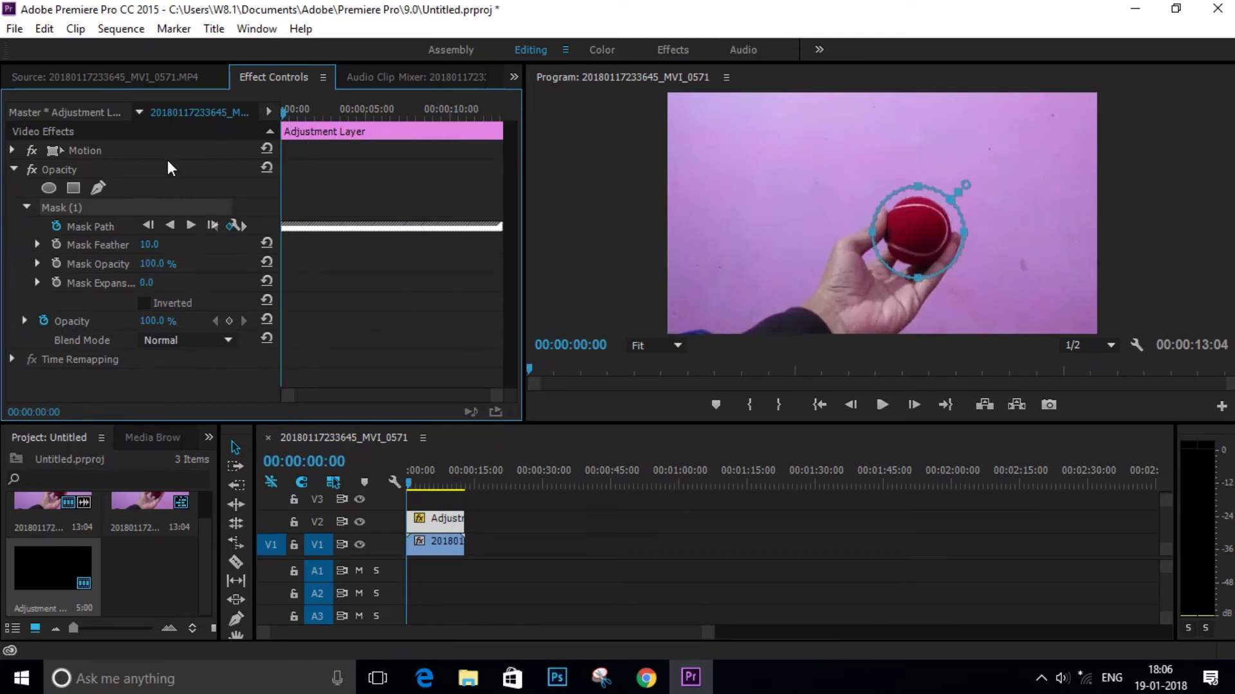
- Find Fast Blur in the Effects panel and apply it to the adjustment layer
click(206, 441)
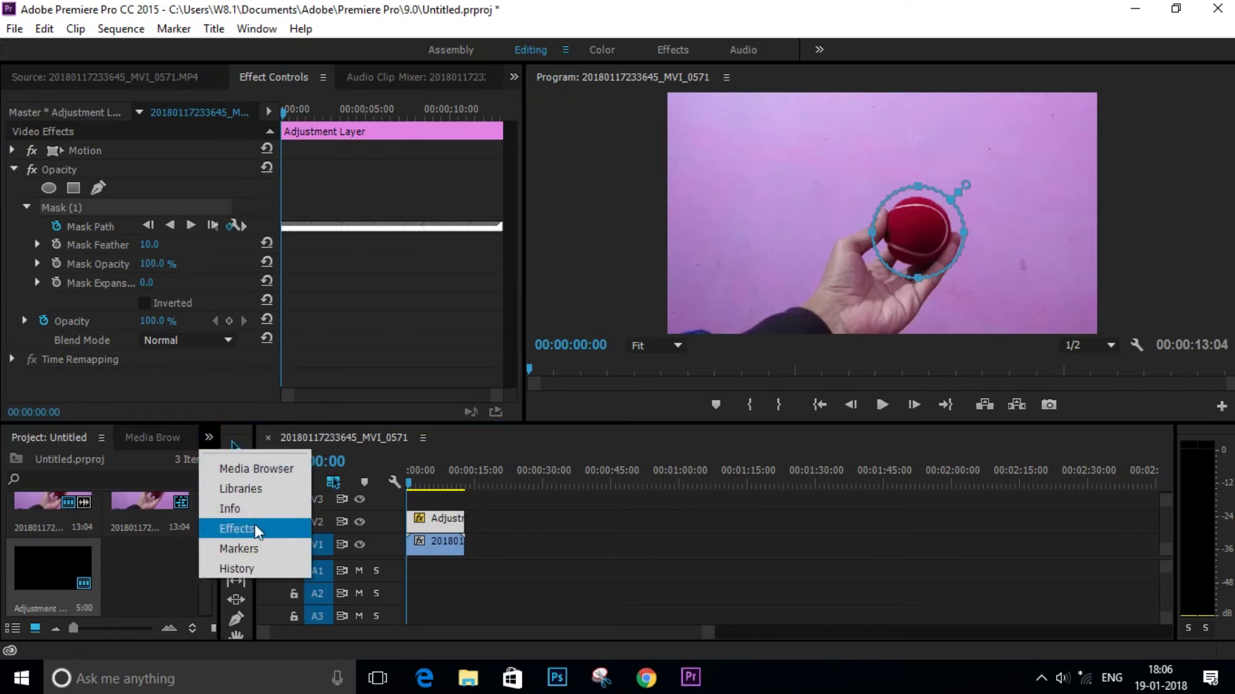
click(235, 528)
click(79, 463)
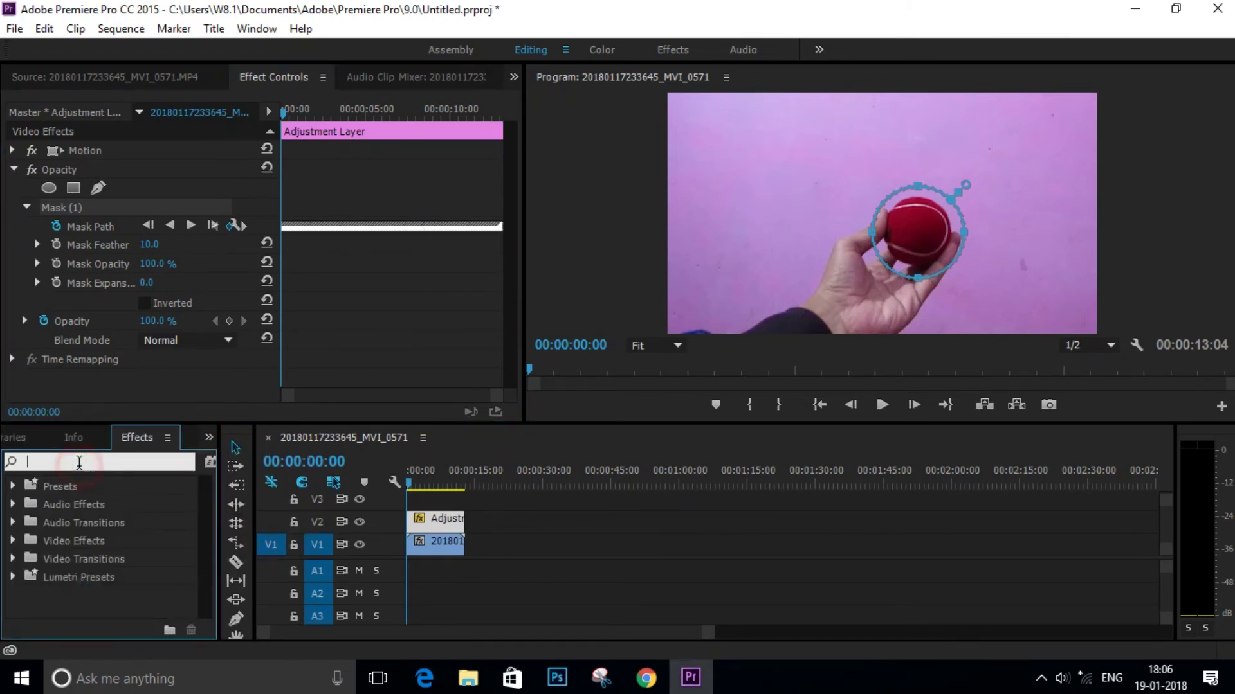
text(blur)
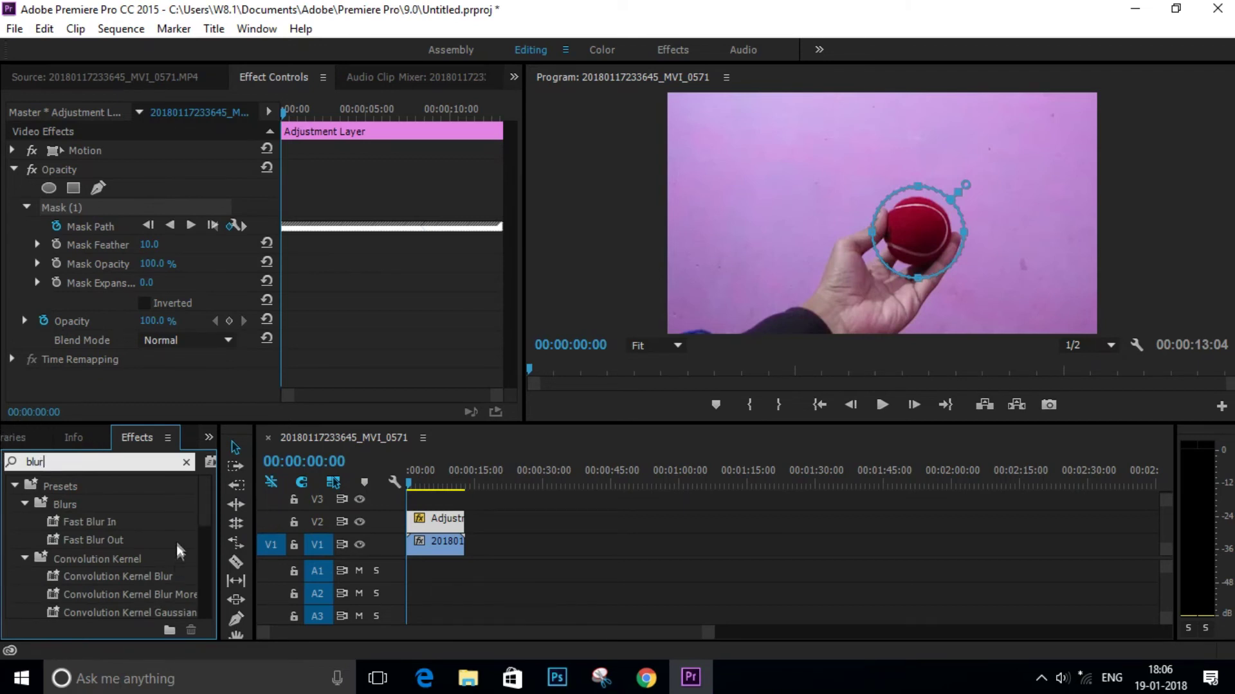
drag(207, 492, 190, 576)
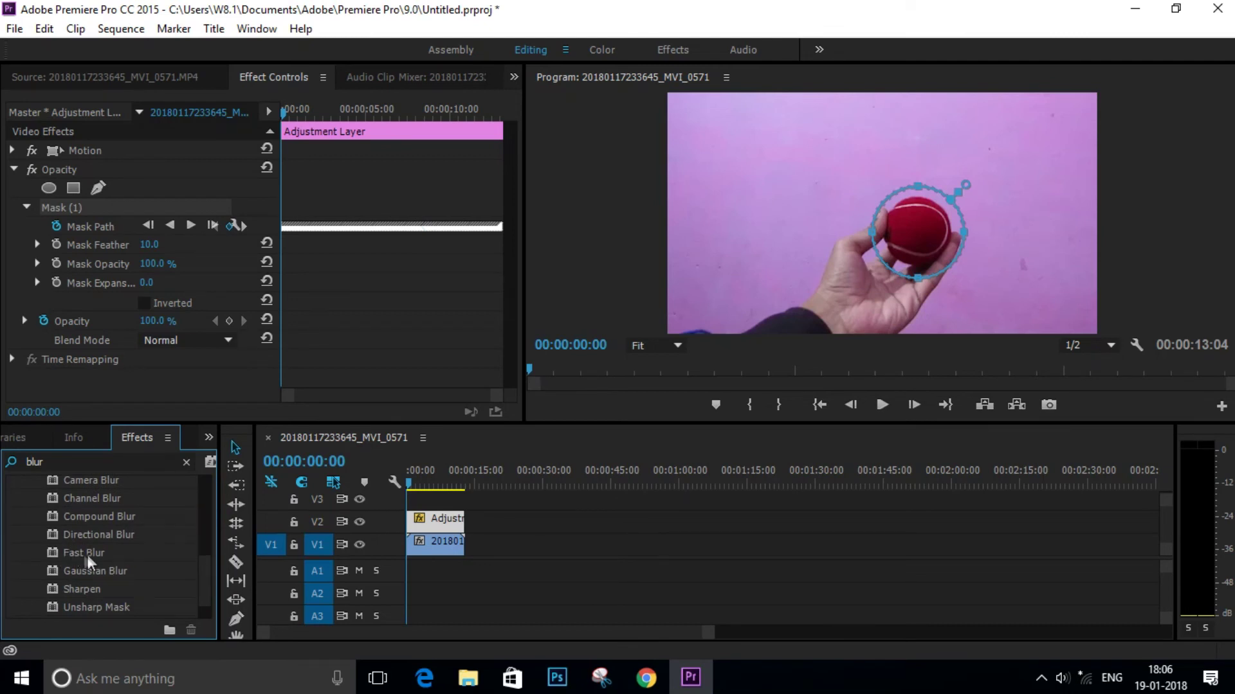
mouse_move(79, 553)
mouse_down()
mouse_move(222, 565)
mouse_move(442, 524)
mouse_up()
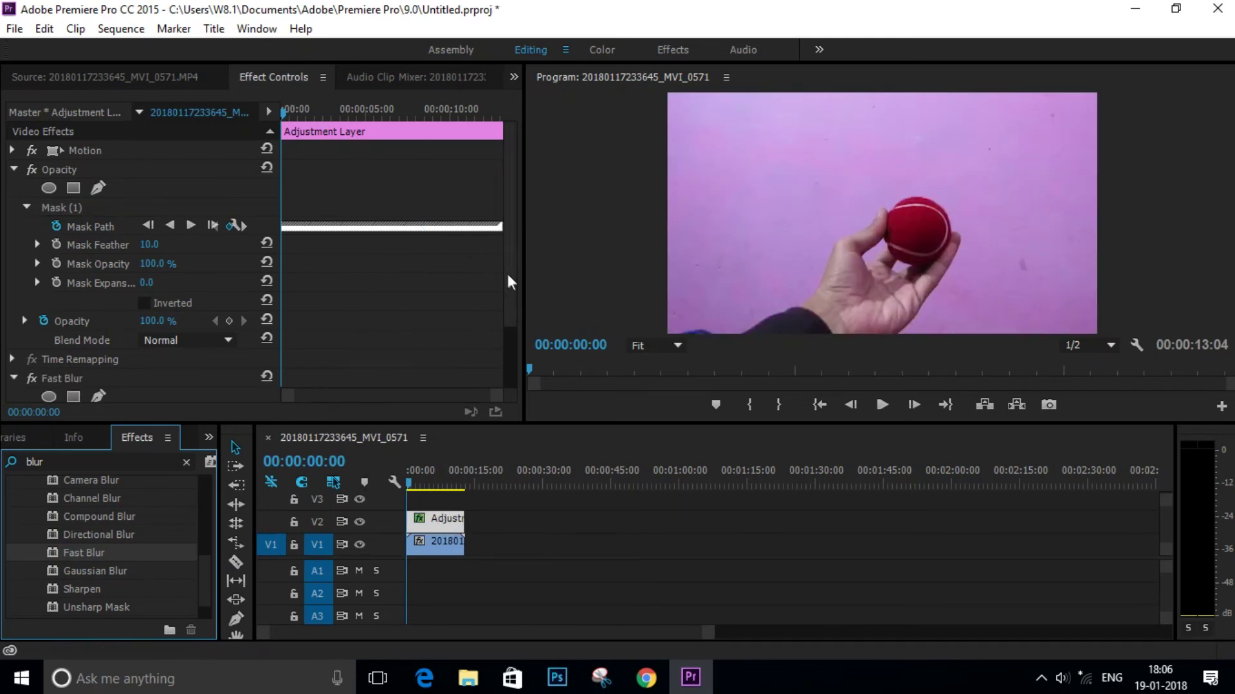
drag(508, 274, 508, 371)
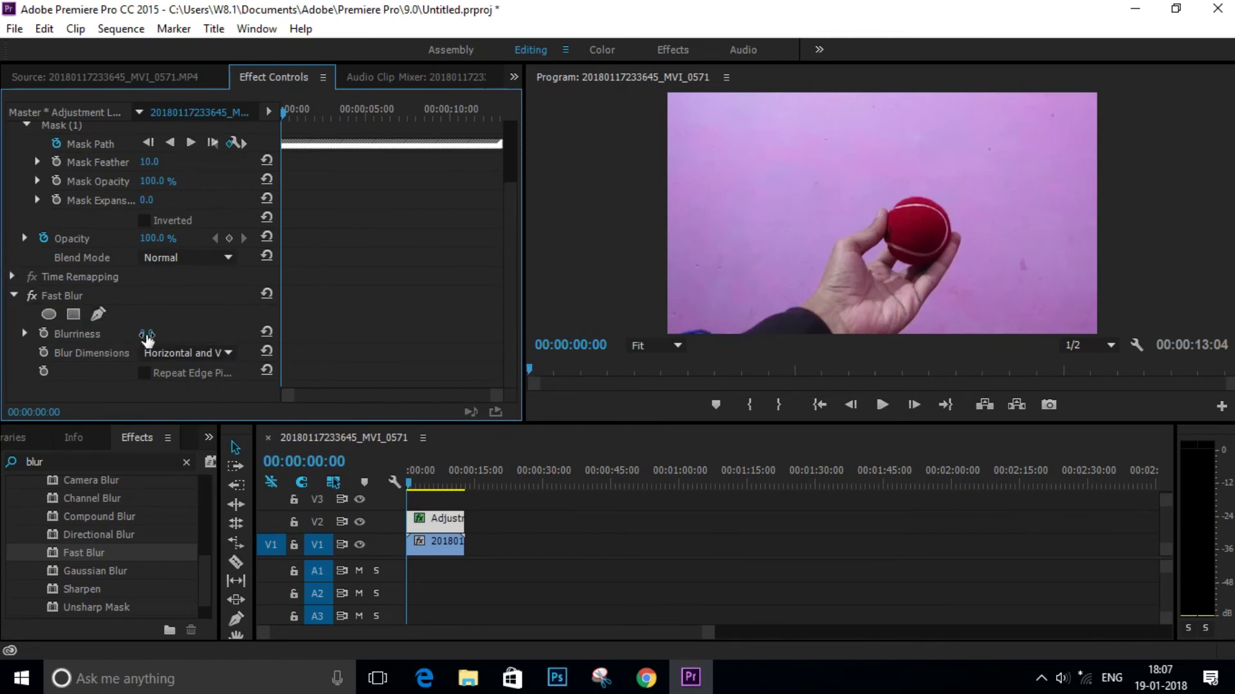
- Scrub Fast Blur's Blurriness up, then back down to 45.0
drag(146, 333, 188, 332)
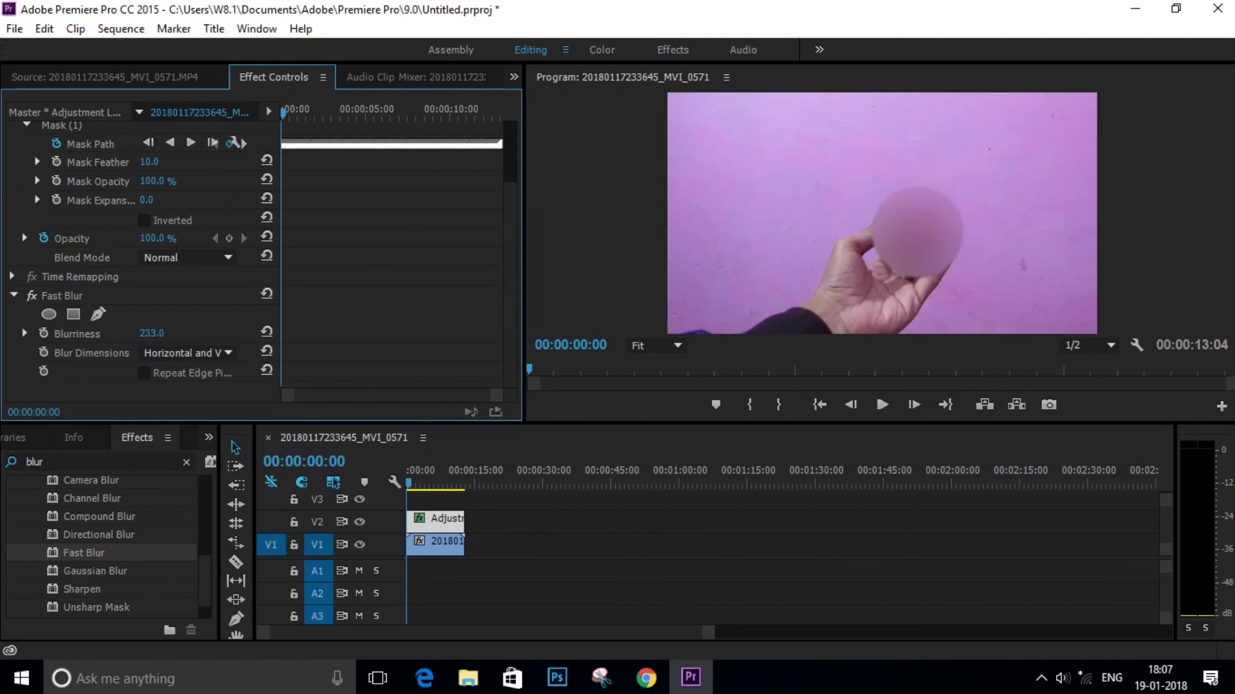
mouse_move(151, 333)
mouse_down()
mouse_move(125, 334)
mouse_move(159, 333)
mouse_up()
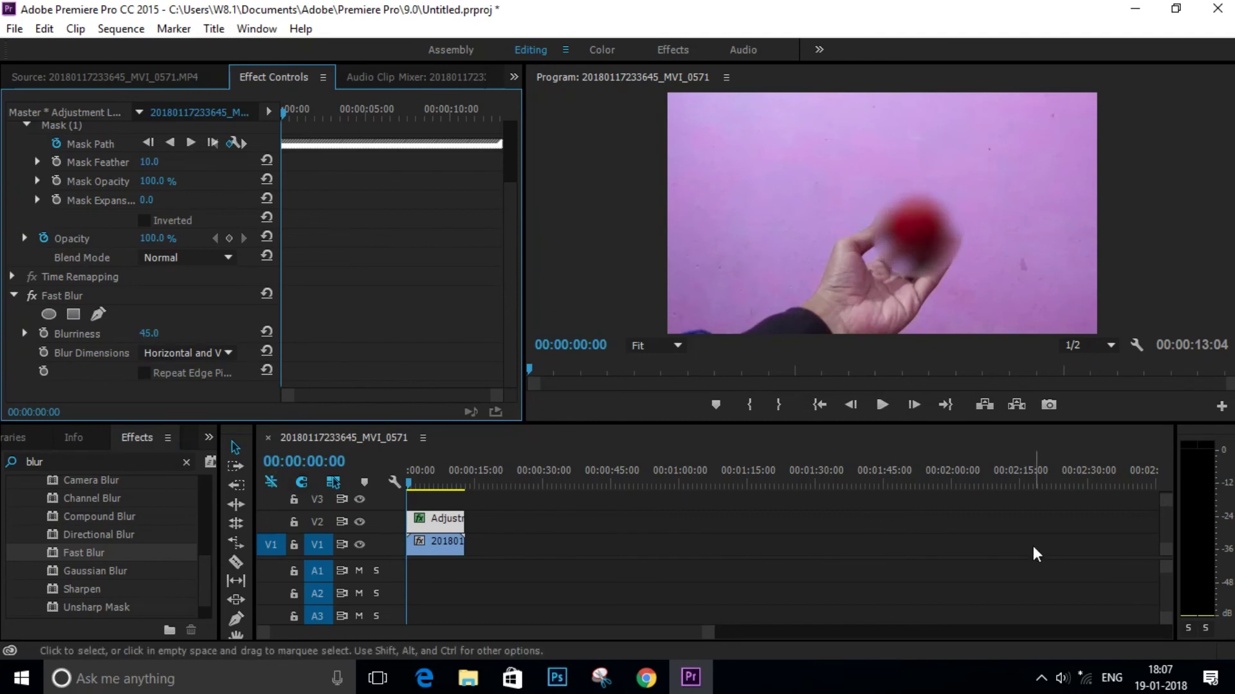
click(884, 405)
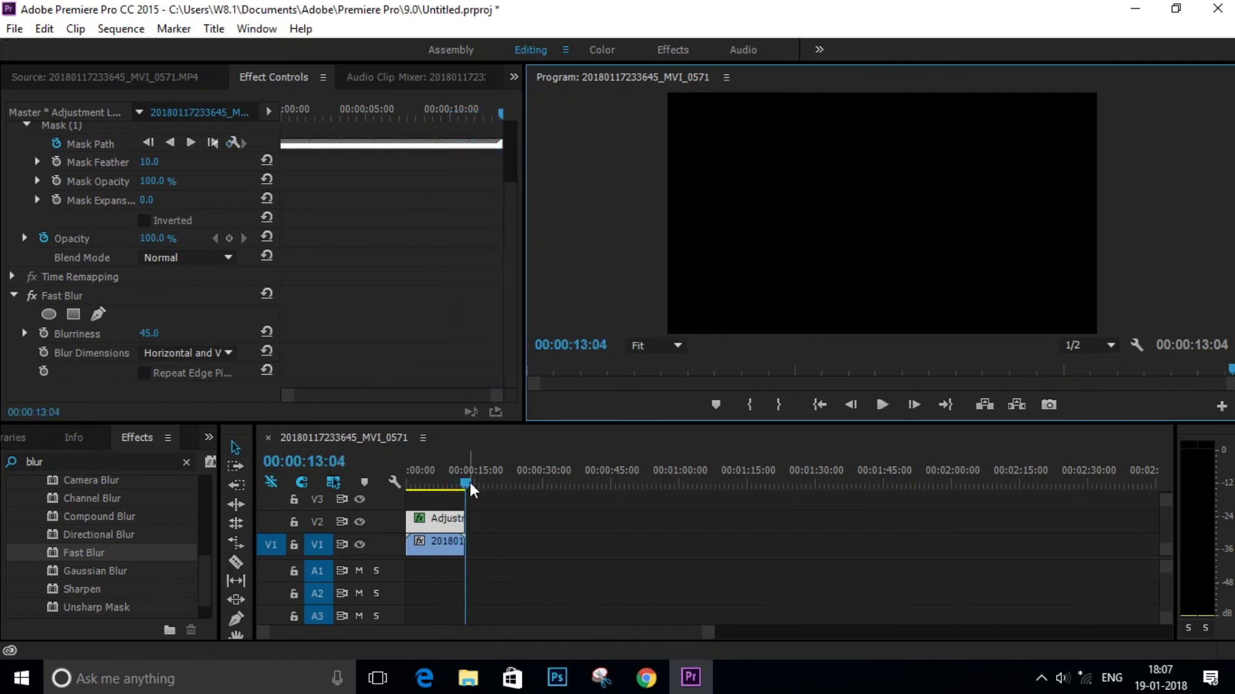
drag(471, 491, 425, 489)
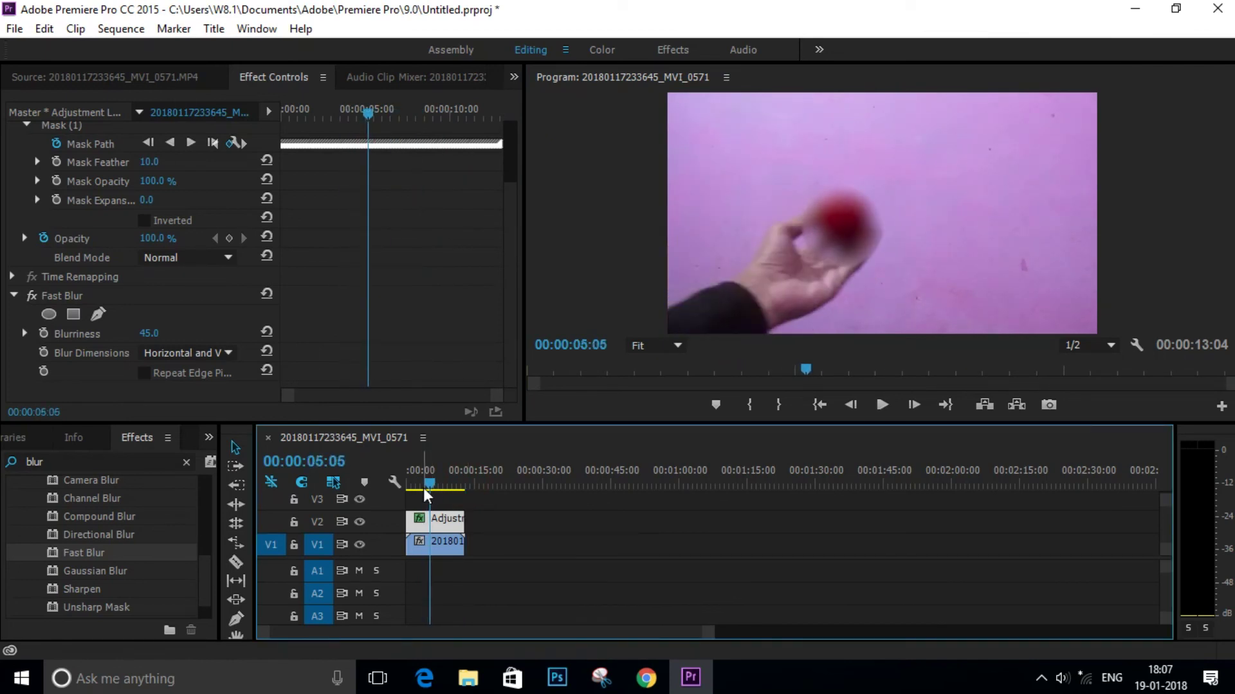